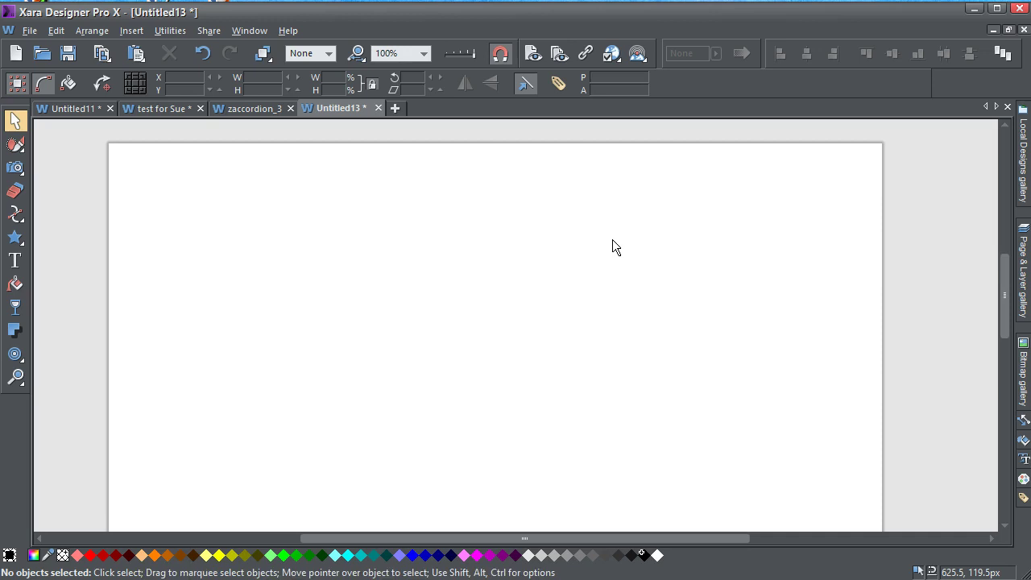
- Place the Z Accordion 1 Widget from Photo Slideshows & Galleries onto the blank page
{"action": "left_click", "coordinate": [654, 246]}
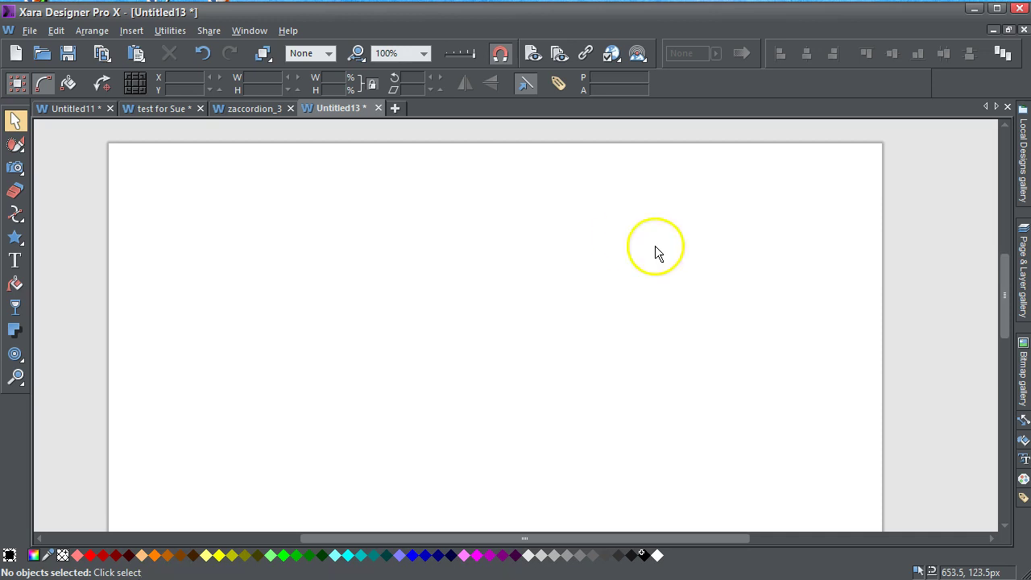
{"action": "left_click", "coordinate": [1025, 153]}
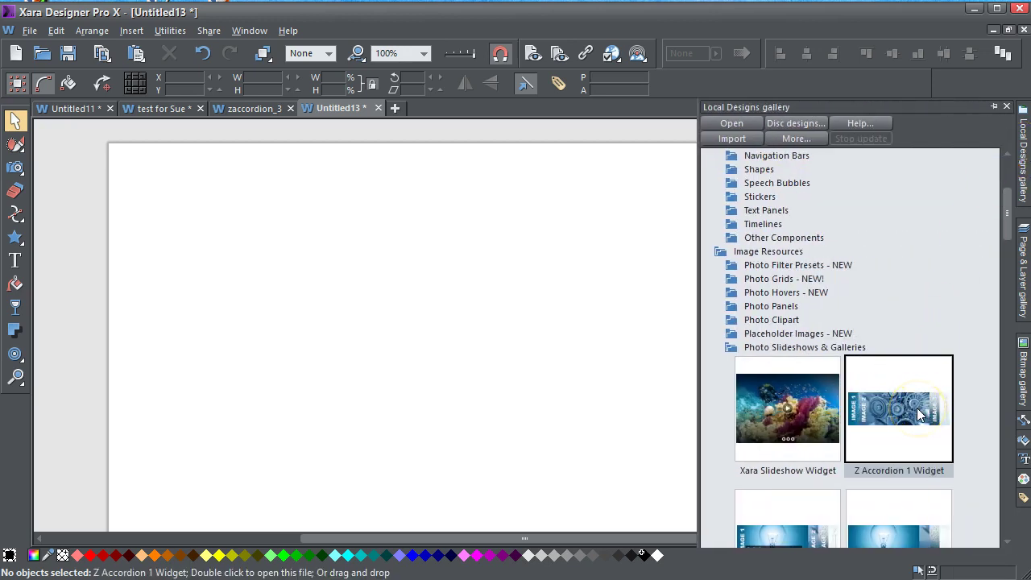
{"action": "left_click_drag", "start_coordinate": [920, 414], "coordinate": [496, 322]}
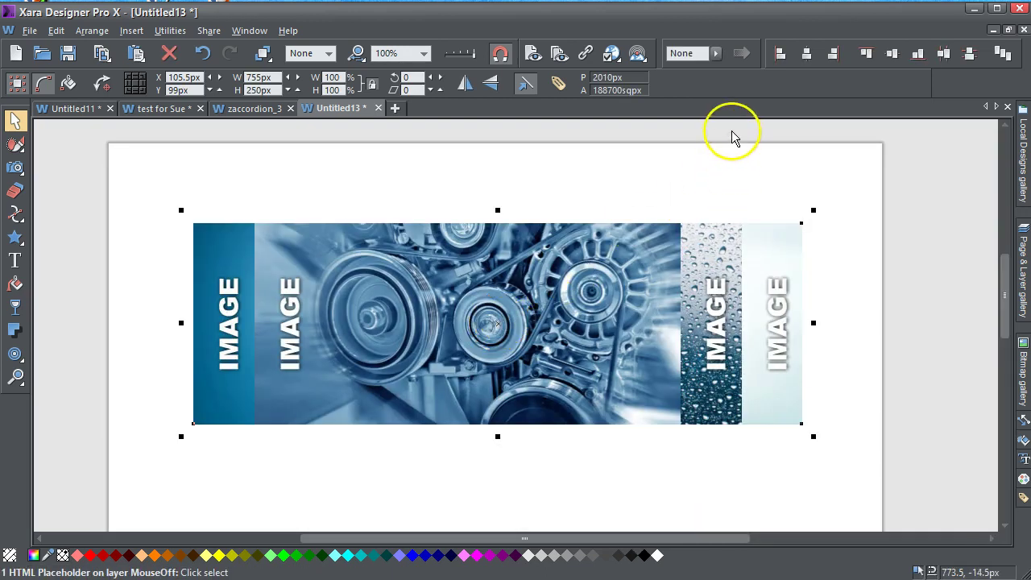
- Move the accordion widget up near the top of the page and deselect it
{"action": "left_click", "coordinate": [731, 137]}
{"action": "left_click_drag", "start_coordinate": [582, 333], "coordinate": [586, 272]}
{"action": "left_click", "coordinate": [959, 240]}
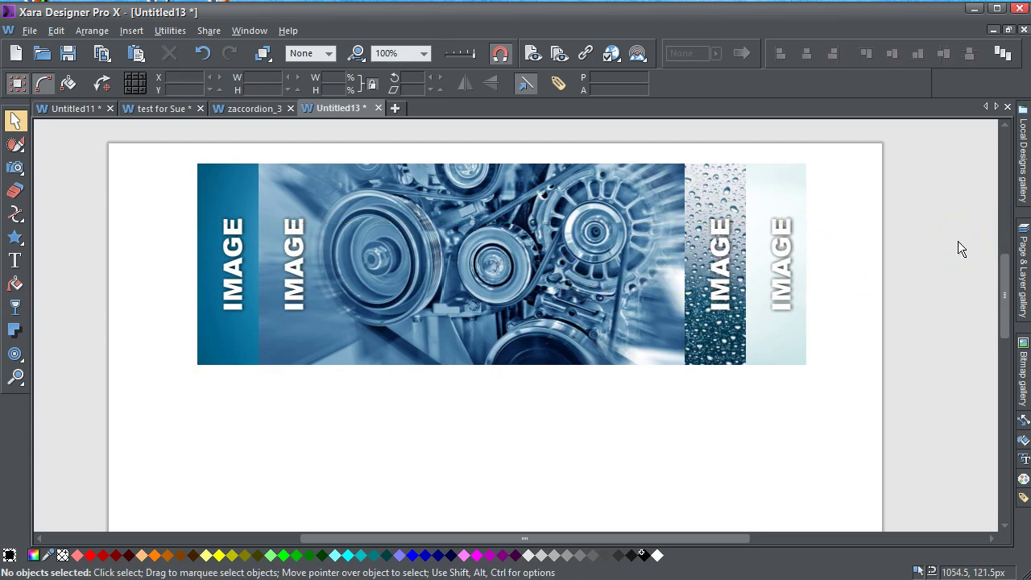
{"action": "left_click", "coordinate": [926, 237]}
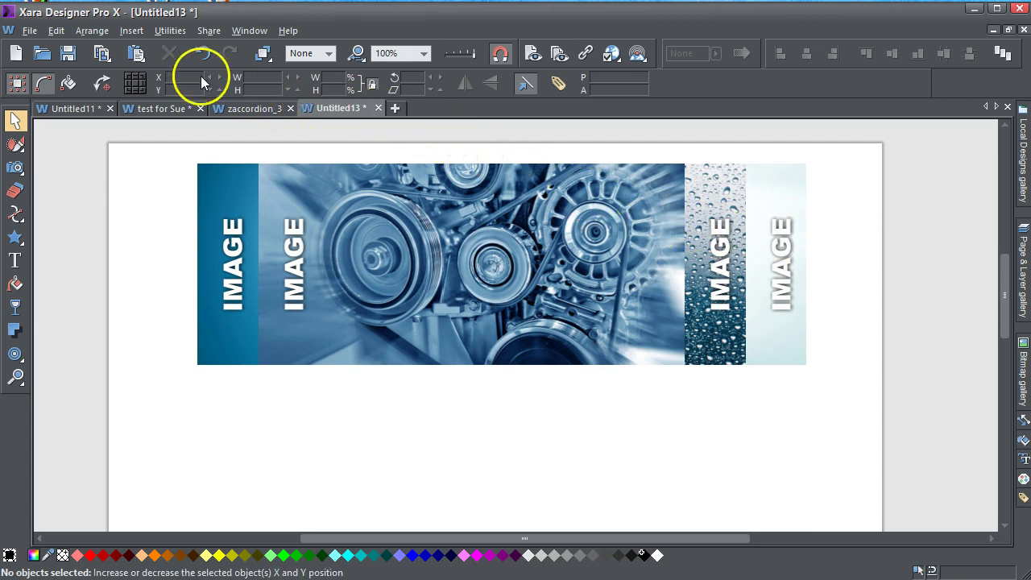
{"action": "left_click", "coordinate": [56, 31]}
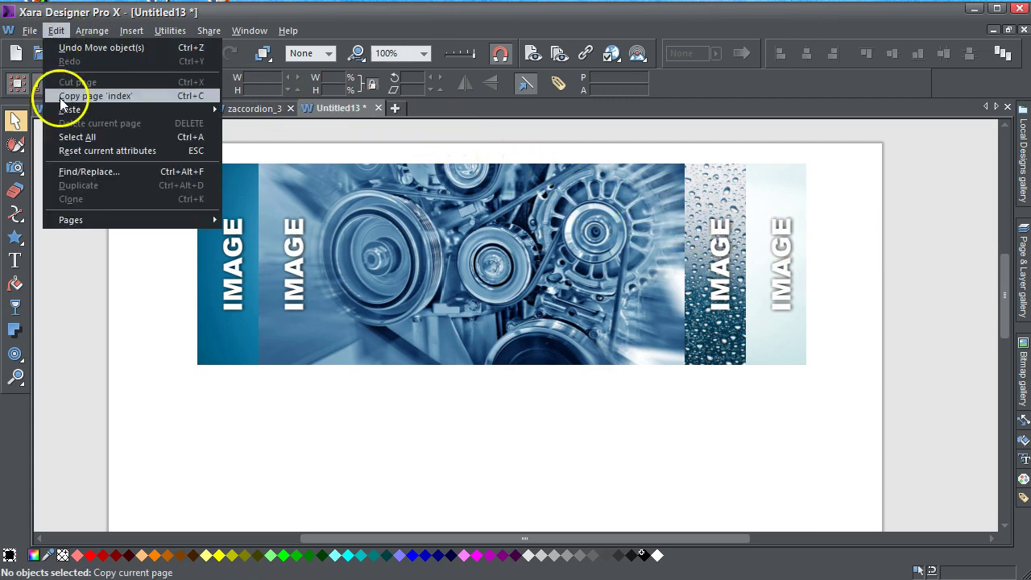
{"action": "mouse_move", "coordinate": [69, 109]}
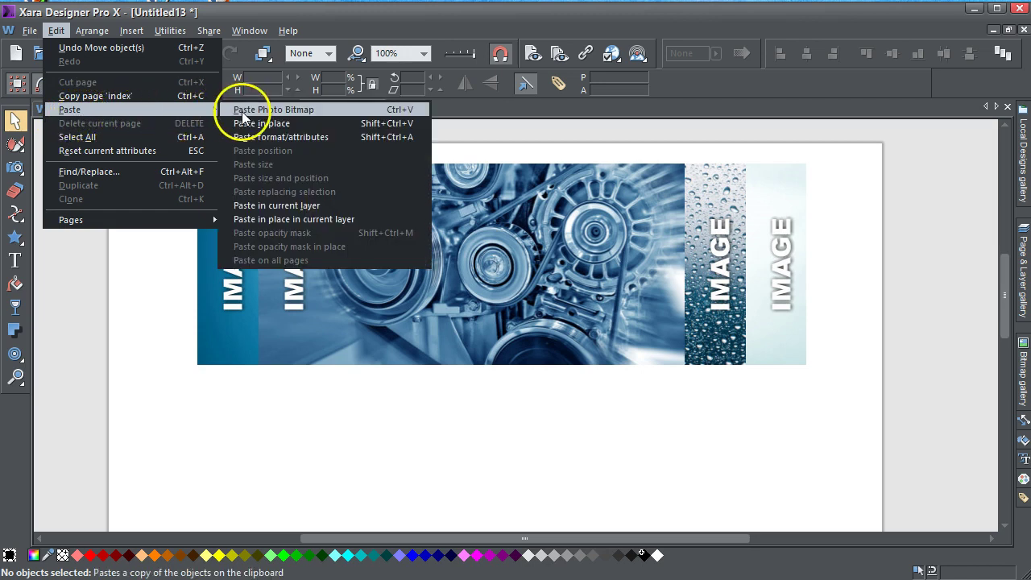
{"action": "left_click", "coordinate": [242, 106]}
{"action": "left_click_drag", "start_coordinate": [496, 212], "coordinate": [493, 445]}
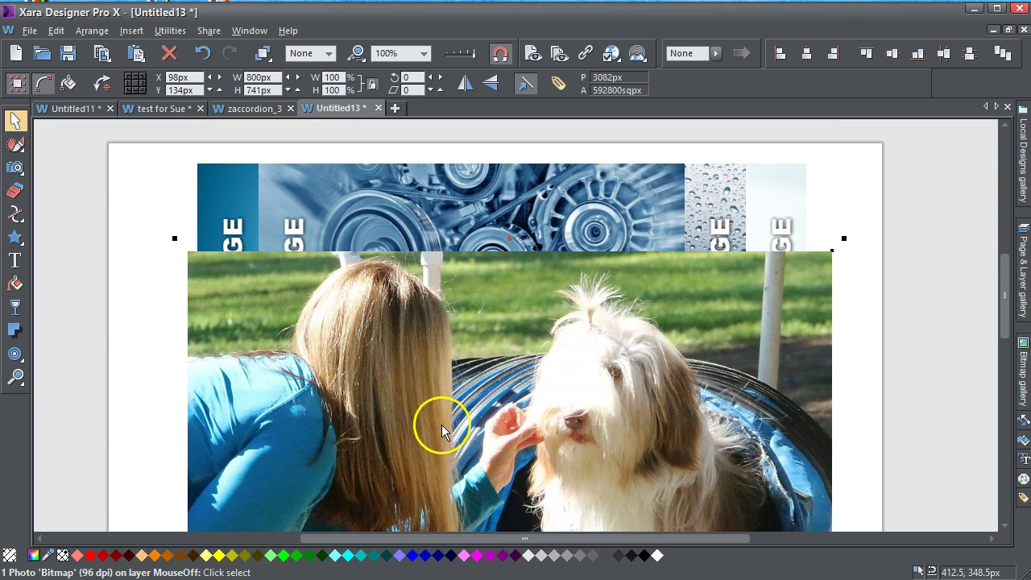
{"action": "mouse_move", "coordinate": [441, 424]}
{"action": "left_mouse_down"}
{"action": "mouse_move", "coordinate": [569, 357]}
{"action": "mouse_move", "coordinate": [425, 243]}
{"action": "left_mouse_up"}
{"action": "mouse_move", "coordinate": [432, 400]}
{"action": "left_mouse_down"}
{"action": "mouse_move", "coordinate": [530, 360]}
{"action": "mouse_move", "coordinate": [545, 490]}
{"action": "left_mouse_up"}
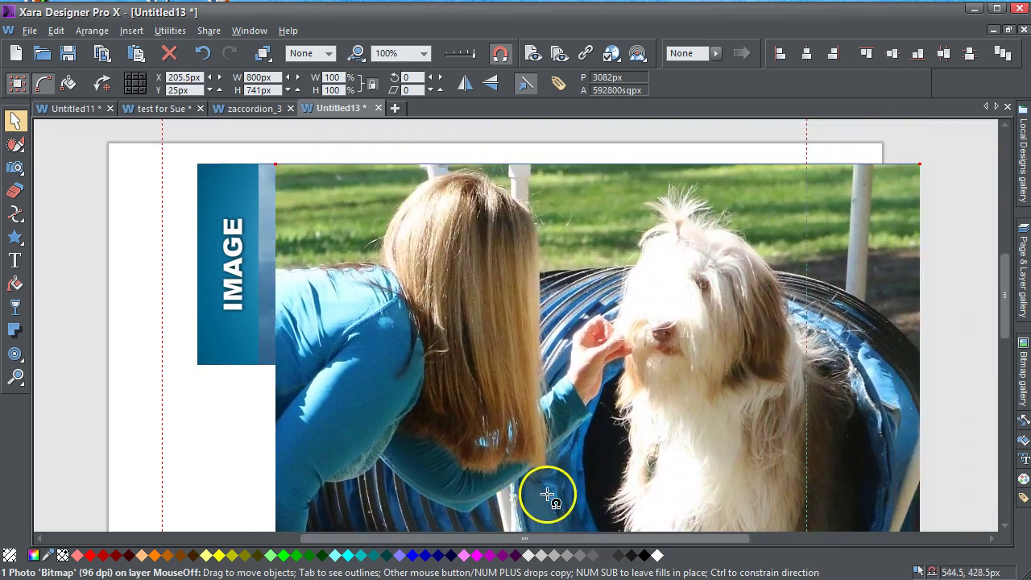
{"action": "left_click_drag", "start_coordinate": [552, 287], "coordinate": [512, 342]}
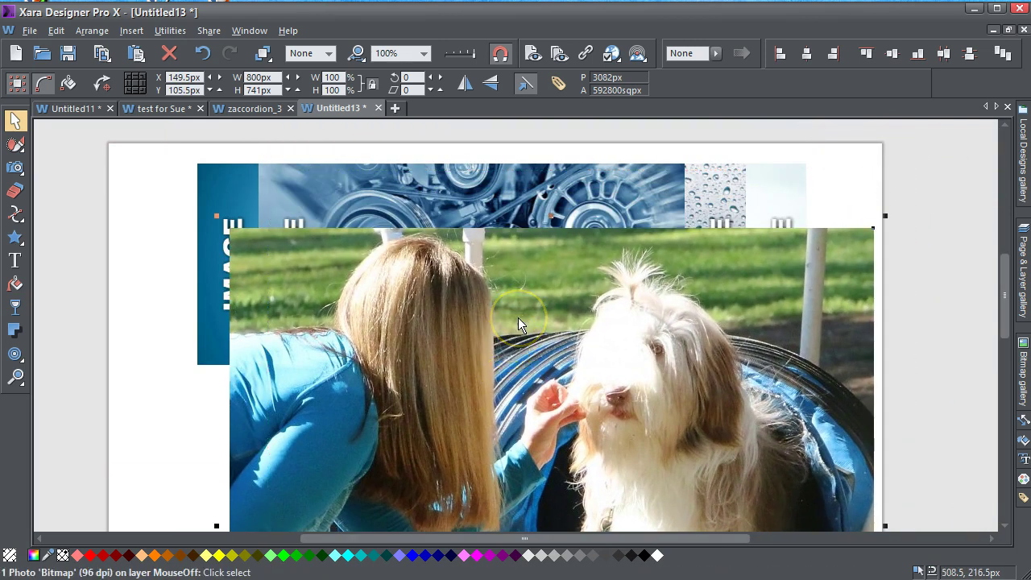
{"action": "key", "text": "Delete"}
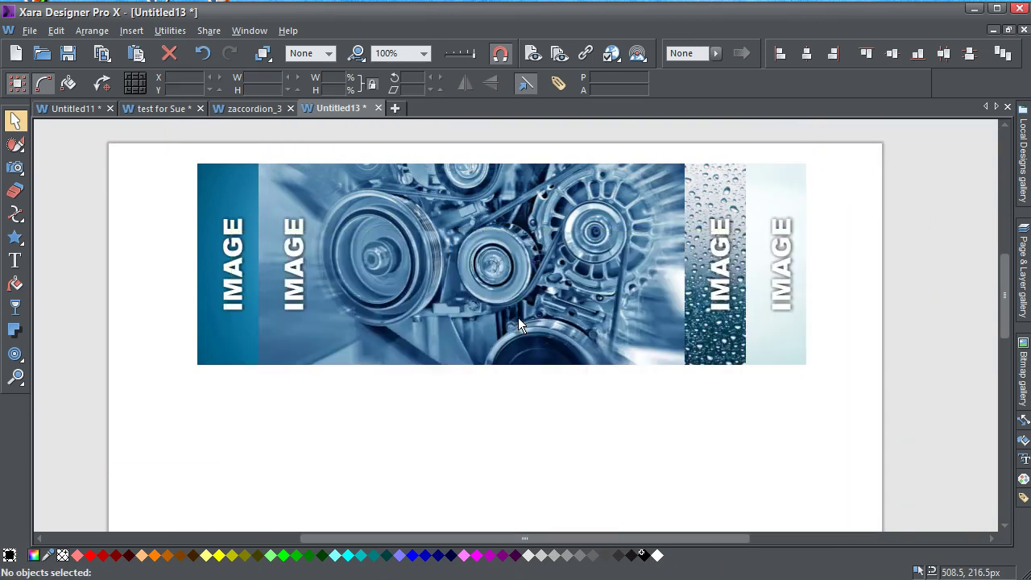
{"action": "left_click", "coordinate": [596, 275]}
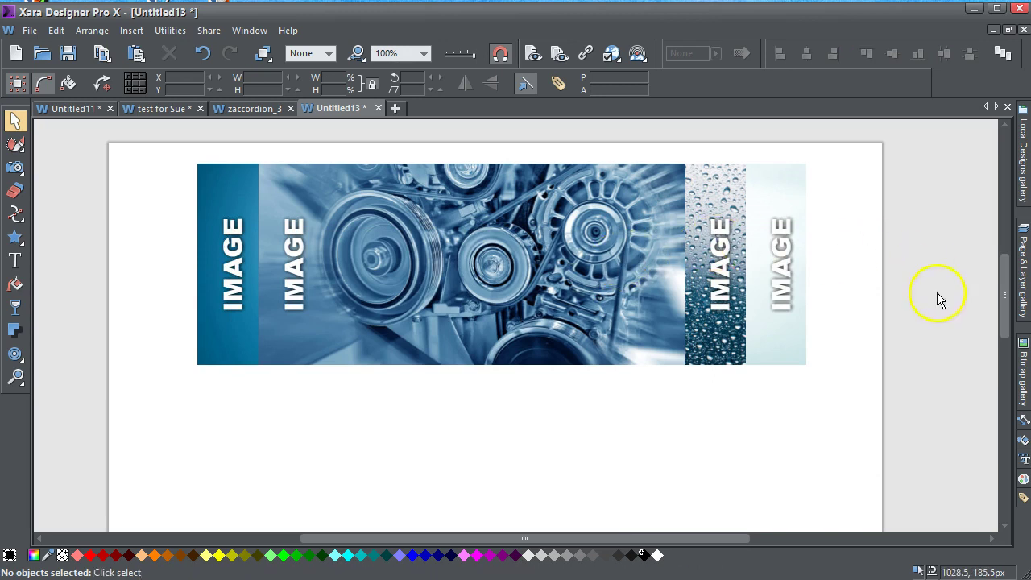
{"action": "left_click", "coordinate": [1024, 372]}
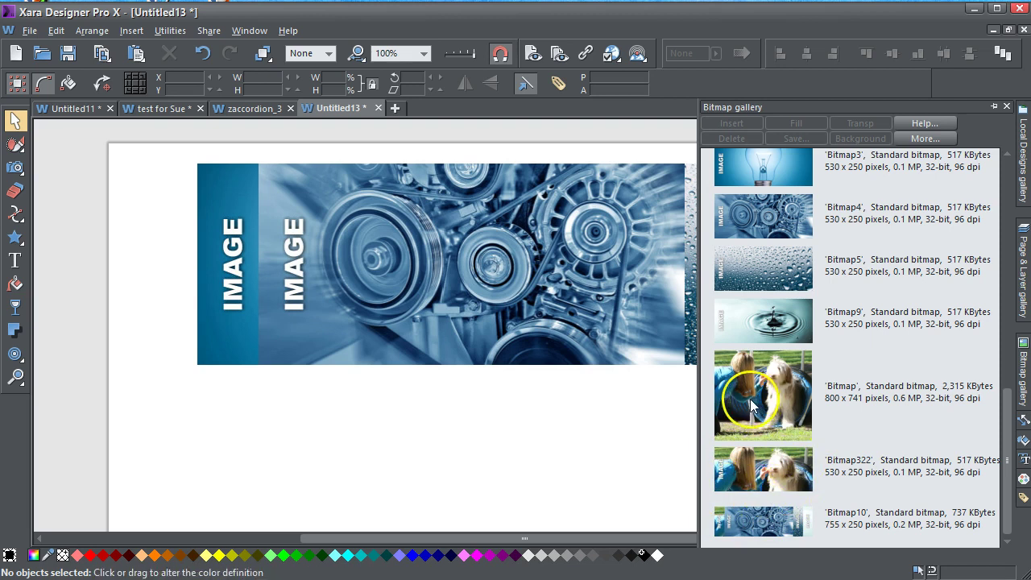
{"action": "key", "text": "F11"}
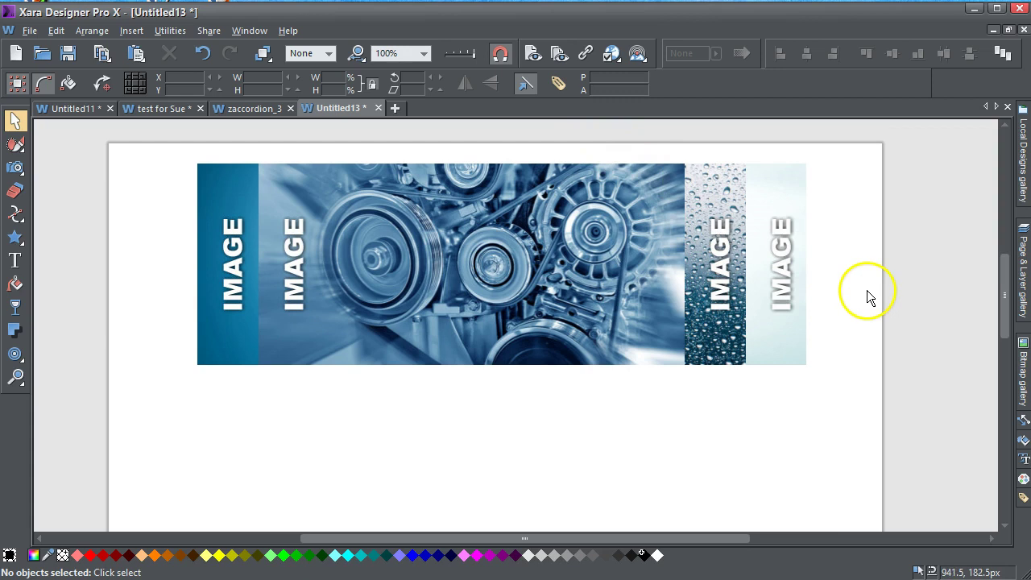
- Open the accordion as zaccordion_1 and select the water-drop image on page 5
{"action": "left_click", "coordinate": [447, 273]}
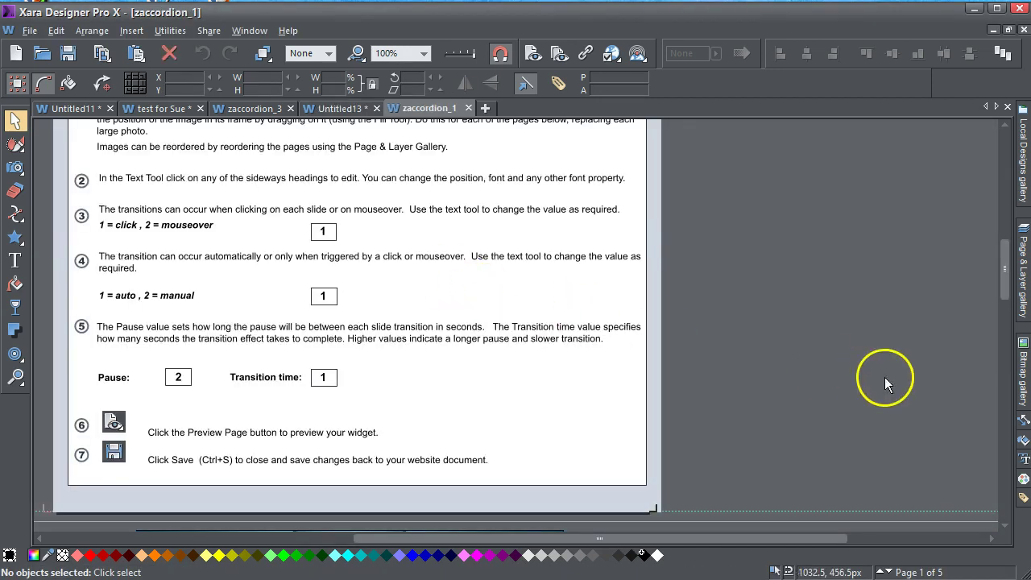
{"action": "mouse_move", "coordinate": [1005, 282]}
{"action": "left_mouse_down"}
{"action": "mouse_move", "coordinate": [1002, 271]}
{"action": "mouse_move", "coordinate": [1004, 439]}
{"action": "left_mouse_up"}
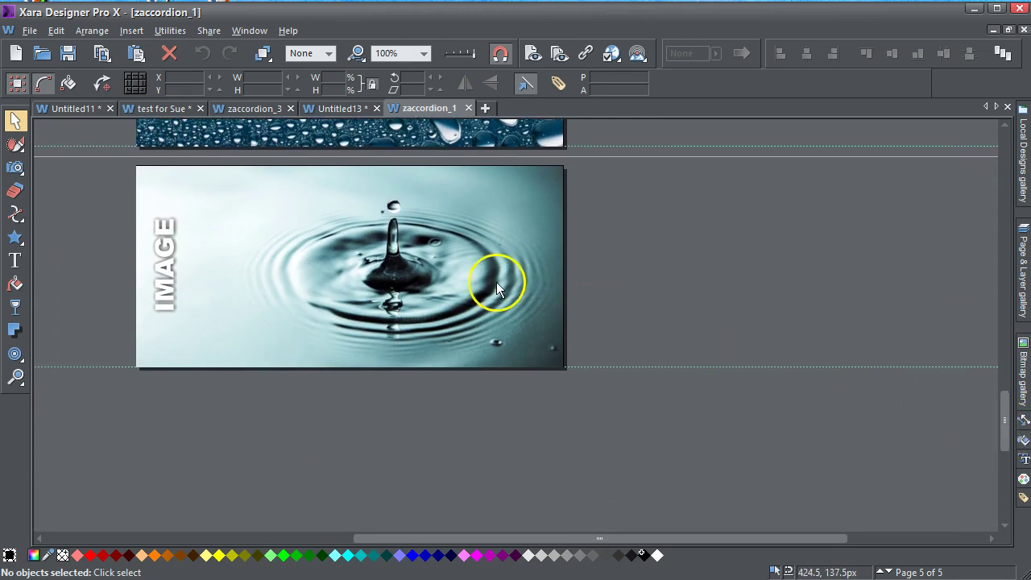
{"action": "left_click", "coordinate": [369, 248]}
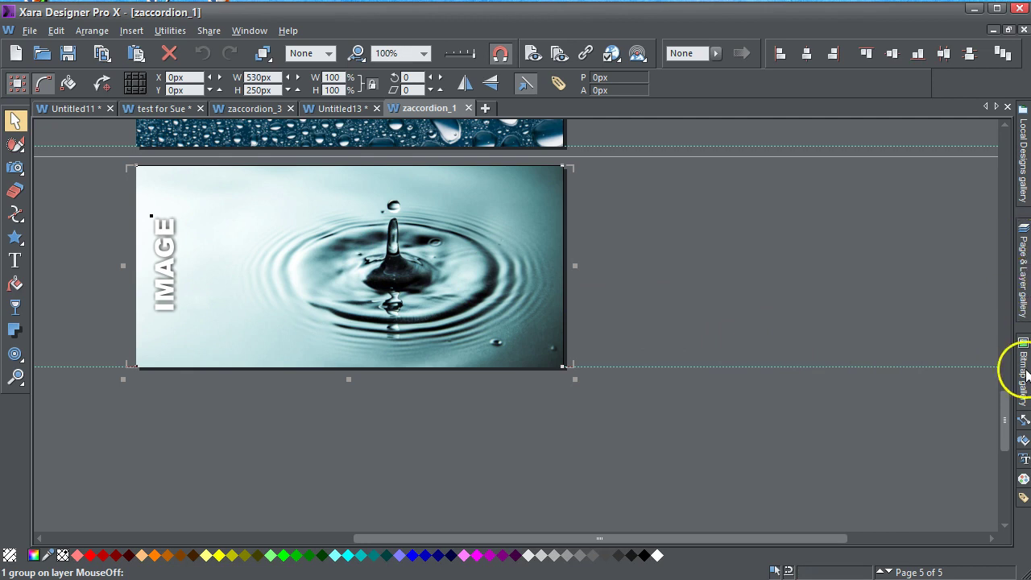
- Swap the last slide's water-drop picture for the 'Bitmap' woman-and-dog photo from the Bitmap gallery
{"action": "left_click", "coordinate": [1023, 373]}
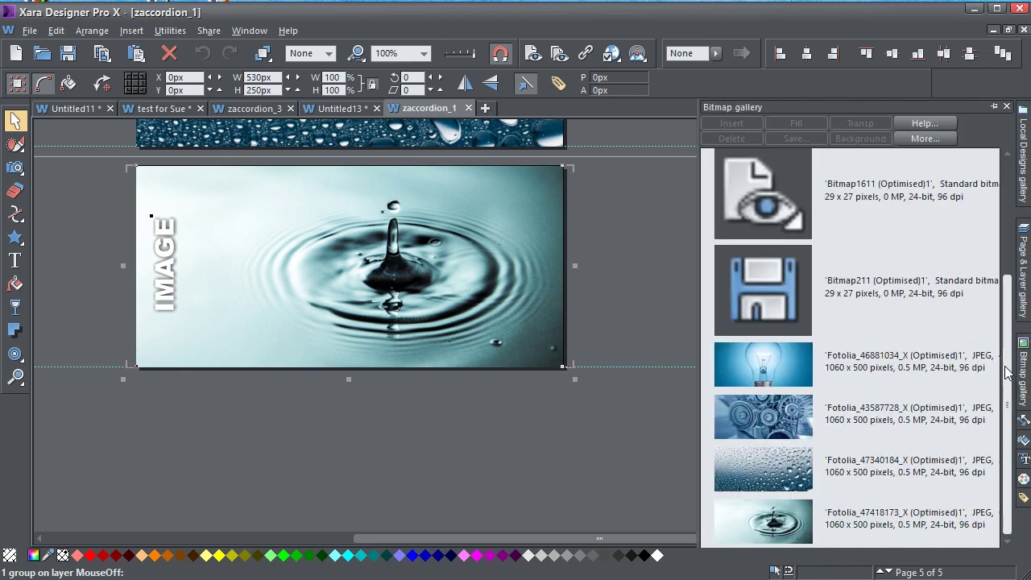
{"action": "left_click_drag", "start_coordinate": [1007, 400], "coordinate": [1006, 230]}
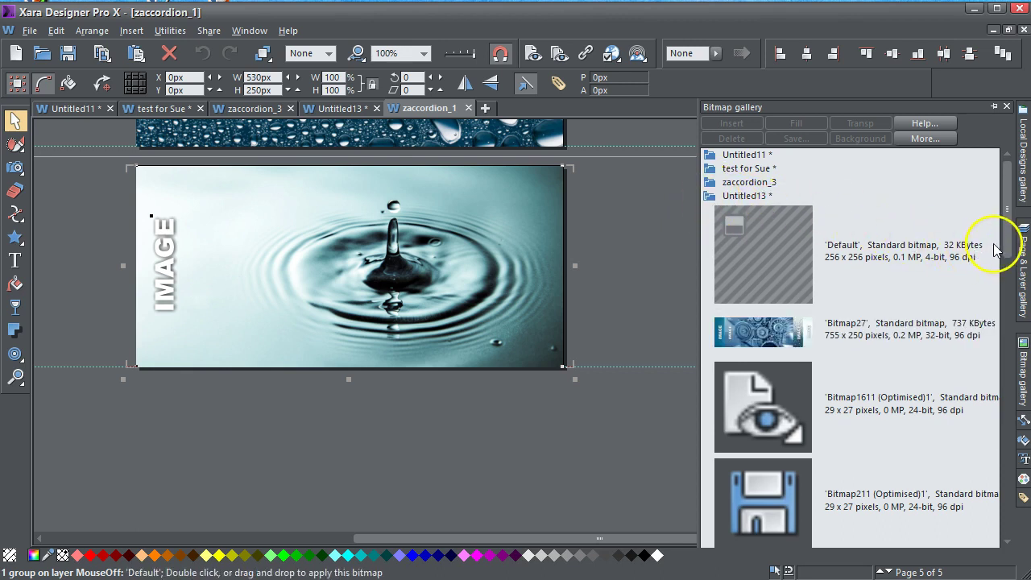
{"action": "left_click_drag", "start_coordinate": [1007, 241], "coordinate": [1013, 375]}
{"action": "mouse_move", "coordinate": [789, 427]}
{"action": "left_mouse_down"}
{"action": "mouse_move", "coordinate": [475, 243]}
{"action": "mouse_move", "coordinate": [425, 259]}
{"action": "left_mouse_up"}
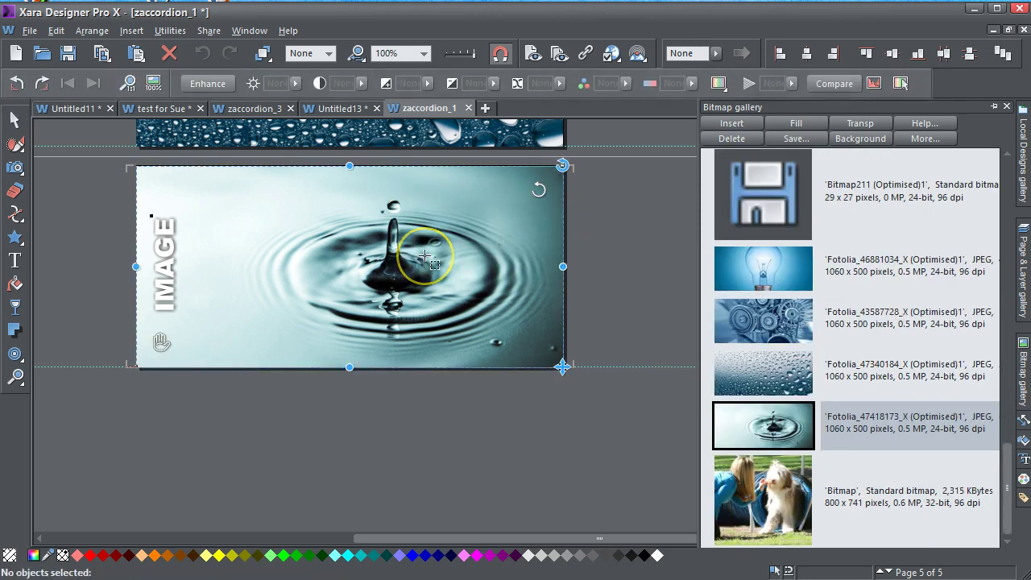
{"action": "double_click", "coordinate": [366, 239]}
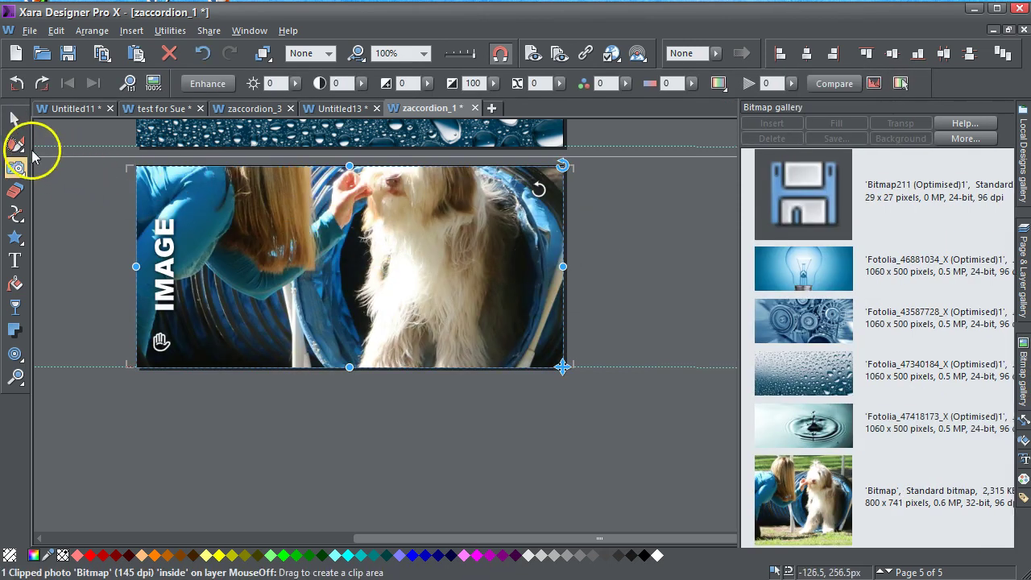
{"action": "left_click", "coordinate": [14, 119]}
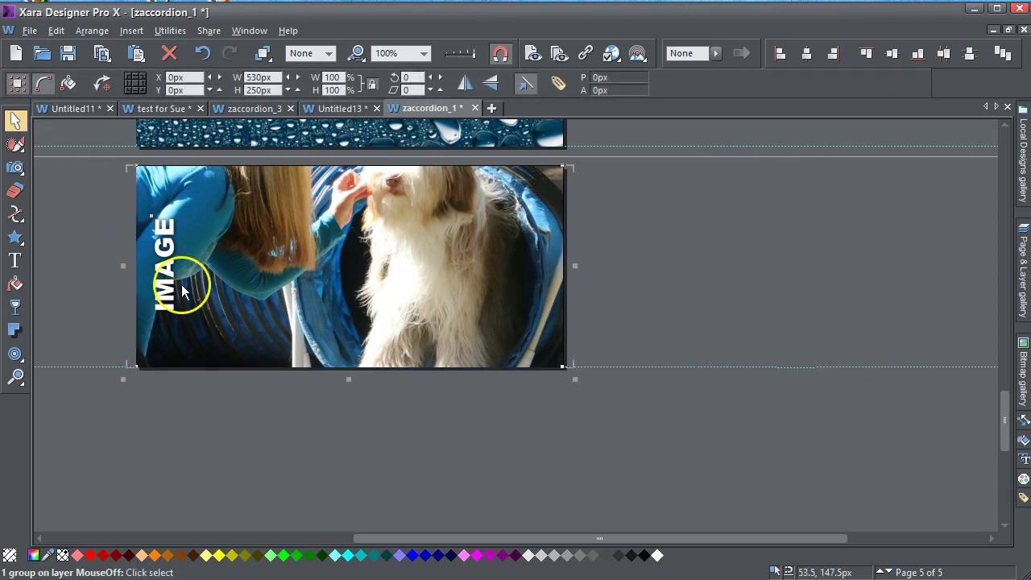
- Restore the slide's resize handles, return to page 1 and close zaccordion_1 to reach the save prompt
{"action": "left_click", "coordinate": [232, 288]}
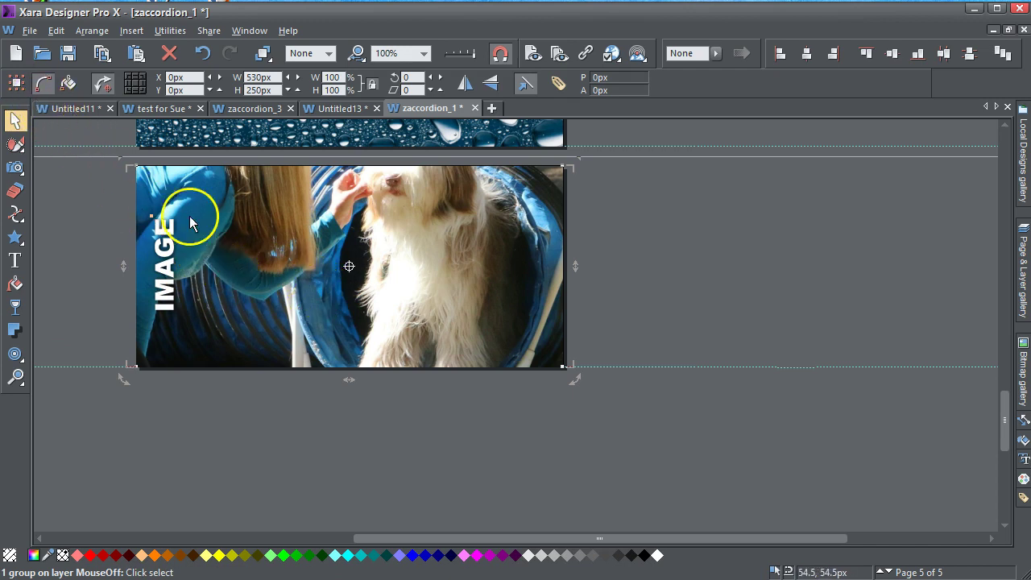
{"action": "left_click", "coordinate": [254, 244]}
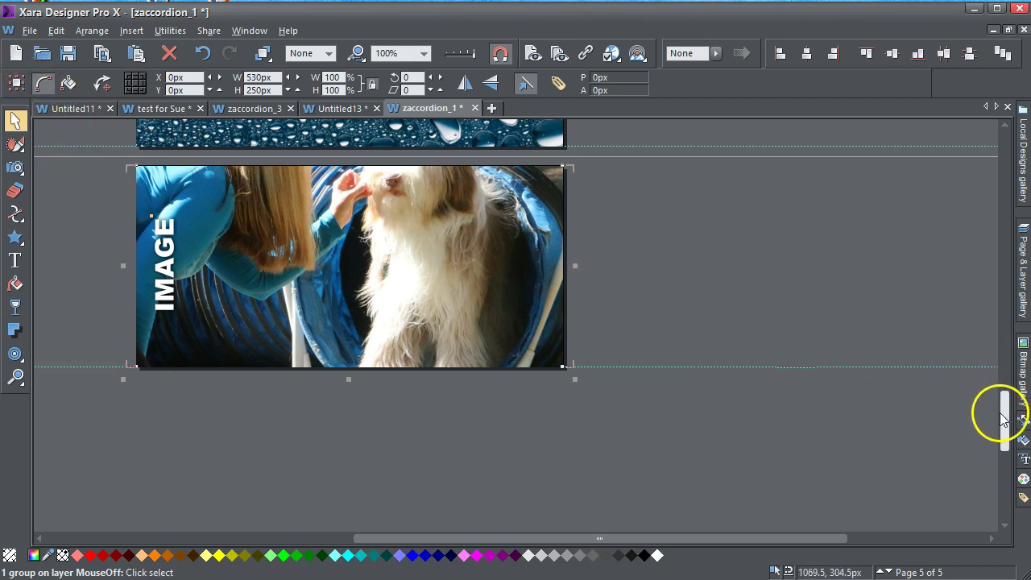
{"action": "left_click_drag", "start_coordinate": [1004, 416], "coordinate": [1004, 405]}
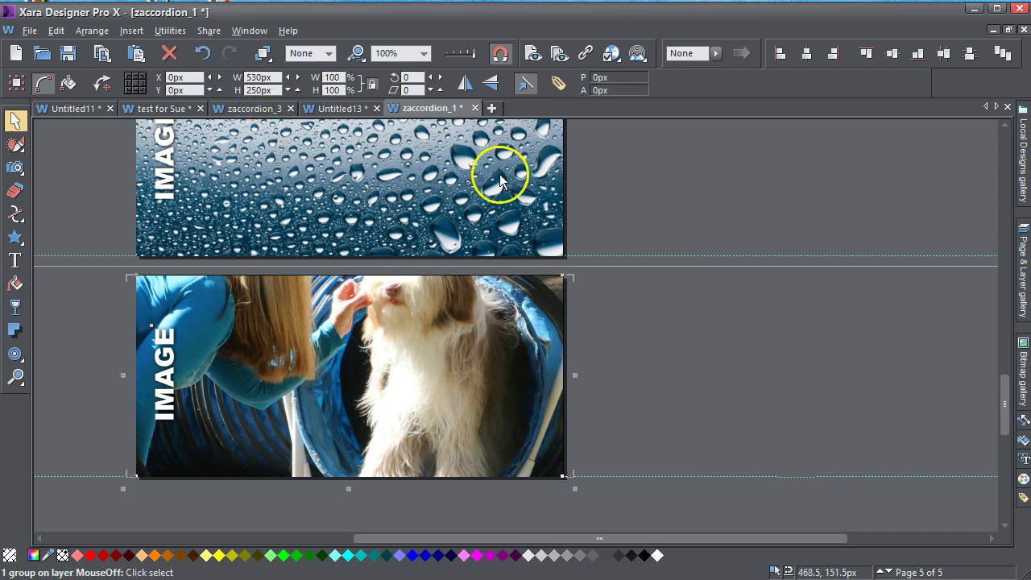
{"action": "mouse_move", "coordinate": [1004, 378]}
{"action": "left_mouse_down"}
{"action": "mouse_move", "coordinate": [1001, 259]}
{"action": "mouse_move", "coordinate": [983, 177]}
{"action": "left_mouse_up"}
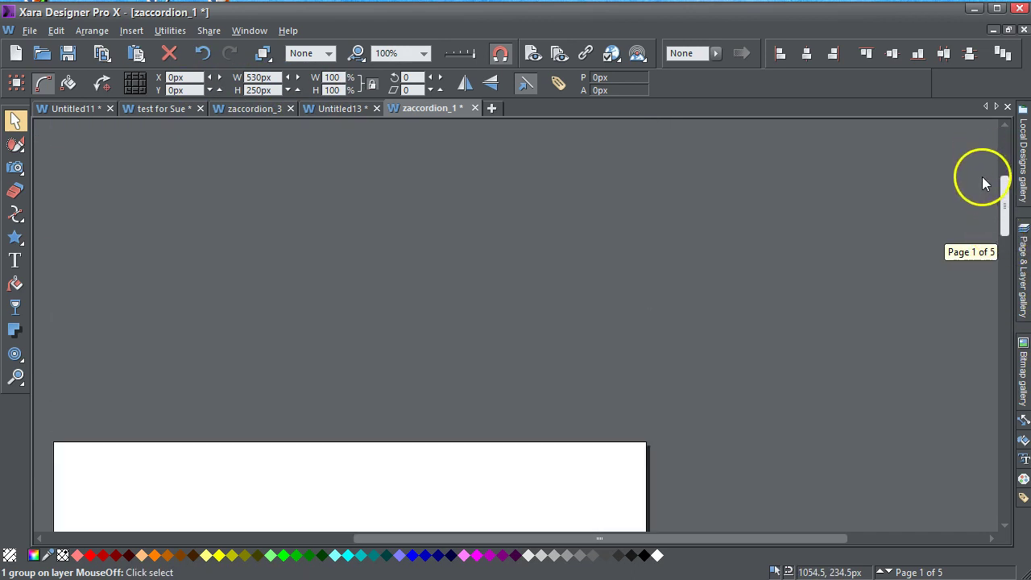
{"action": "left_click", "coordinate": [474, 109]}
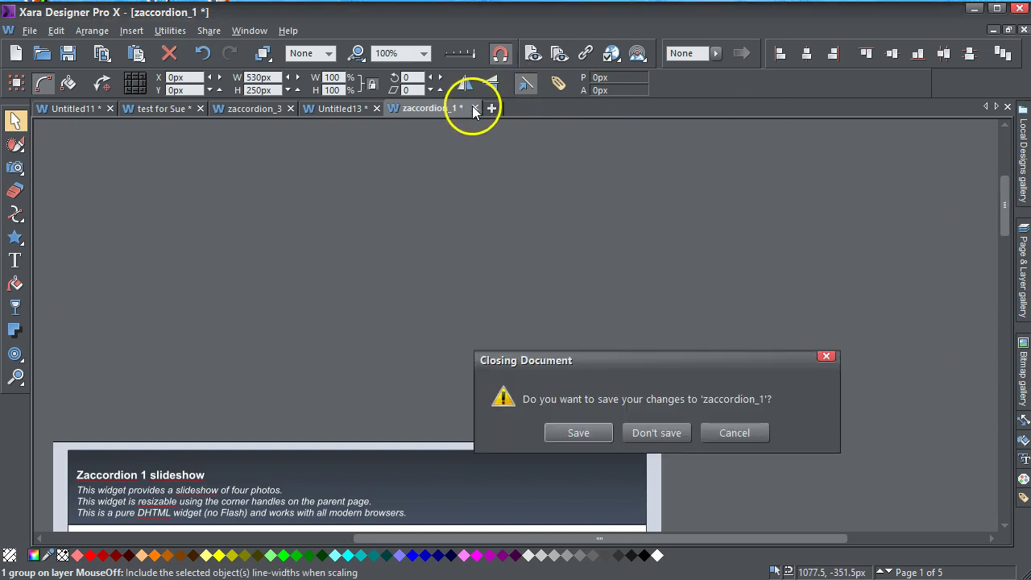
- Save the widget changes into Untitled13, then preview the accordion in the browser and close the preview
{"action": "left_click", "coordinate": [578, 434]}
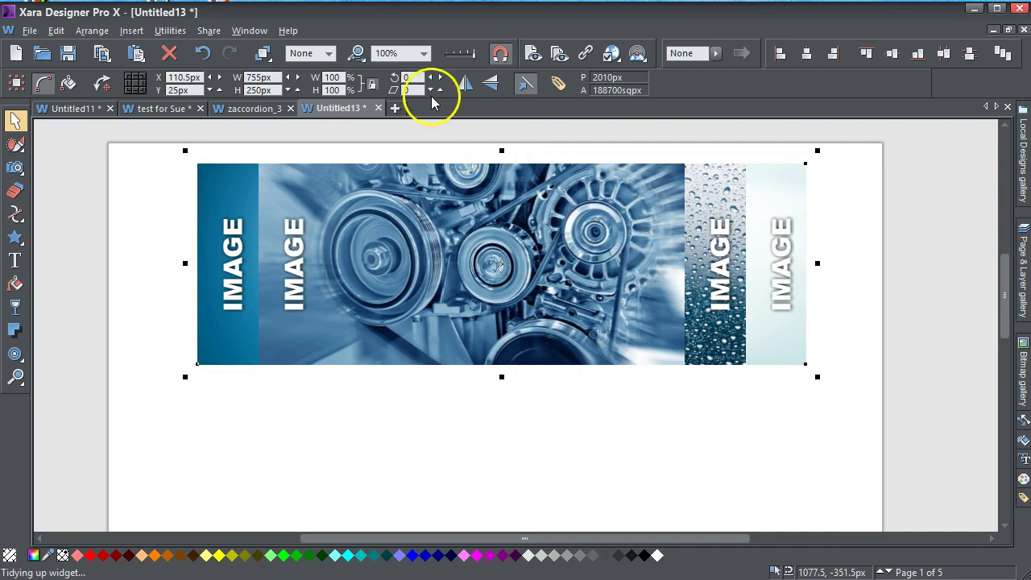
{"action": "left_click", "coordinate": [381, 268]}
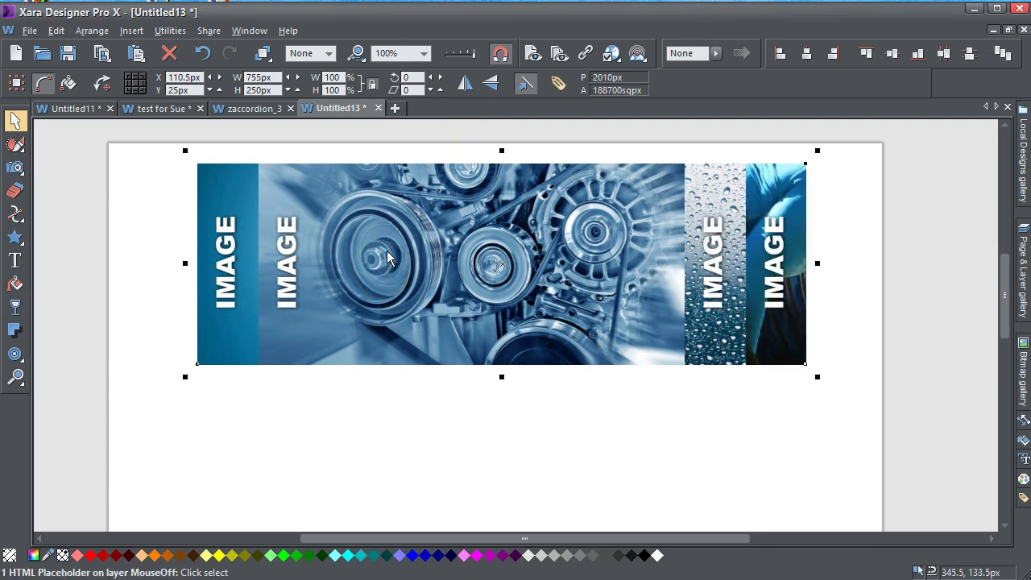
{"action": "left_click", "coordinate": [533, 53]}
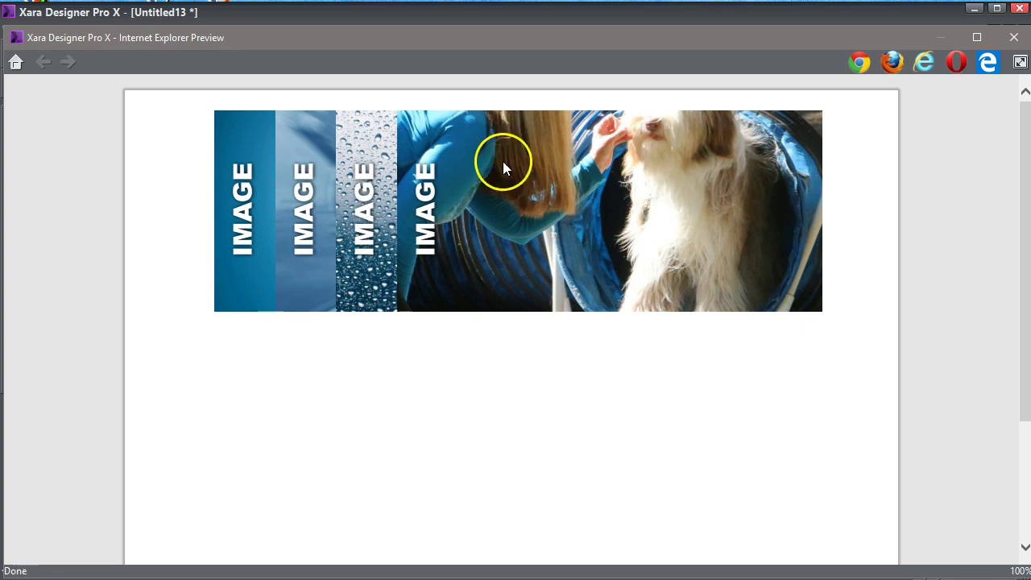
{"action": "left_click", "coordinate": [1014, 38]}
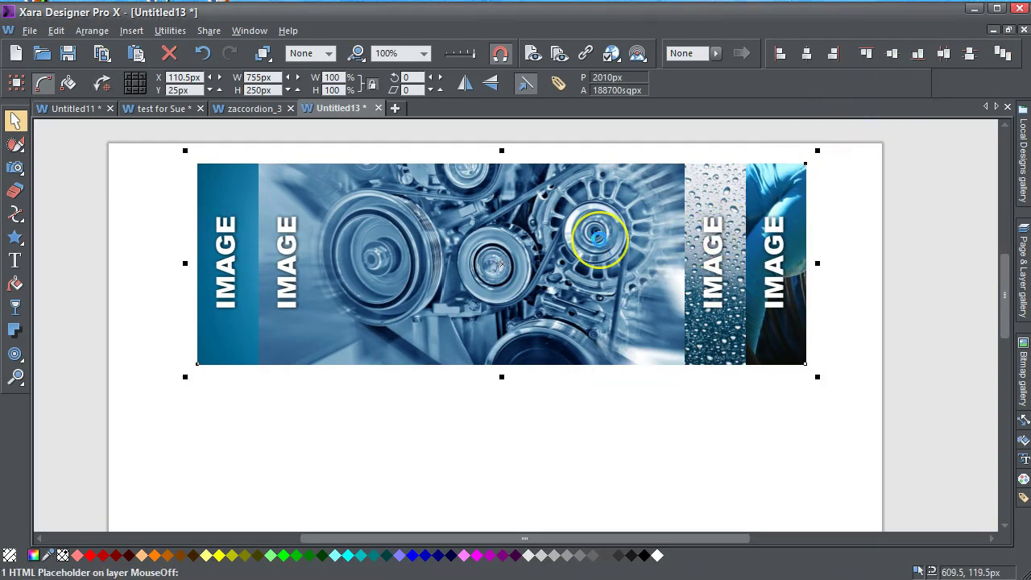
- Reopen the accordion widget and select the woman-and-dog photo on page 5
{"action": "key", "text": "Escape"}
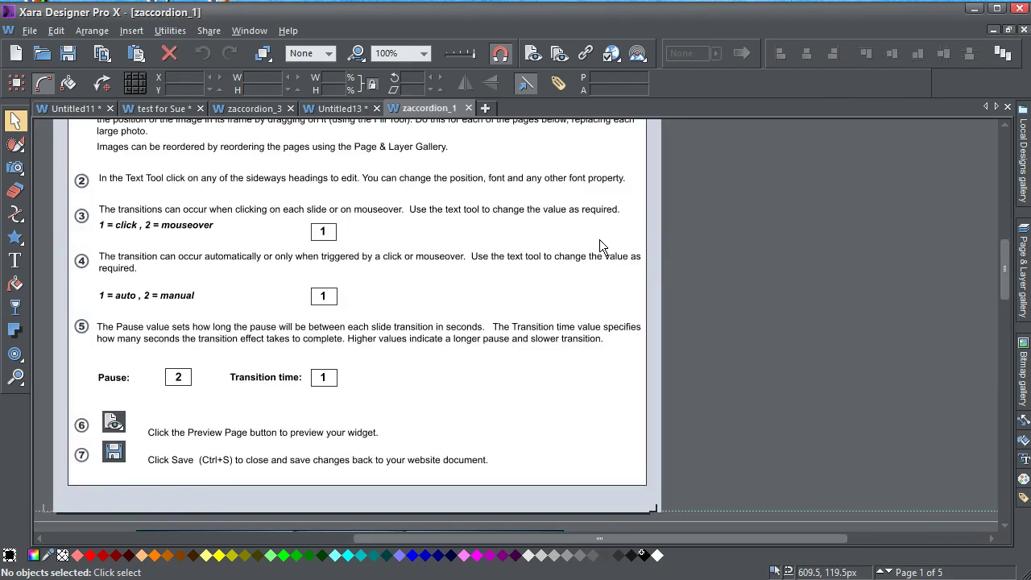
{"action": "left_click_drag", "start_coordinate": [1002, 260], "coordinate": [996, 414]}
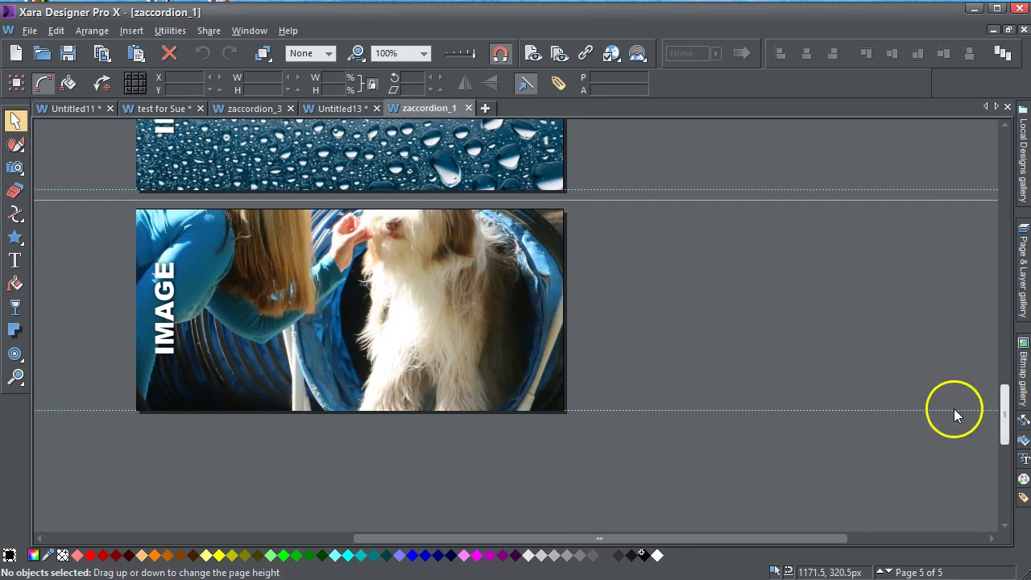
{"action": "left_click", "coordinate": [493, 357]}
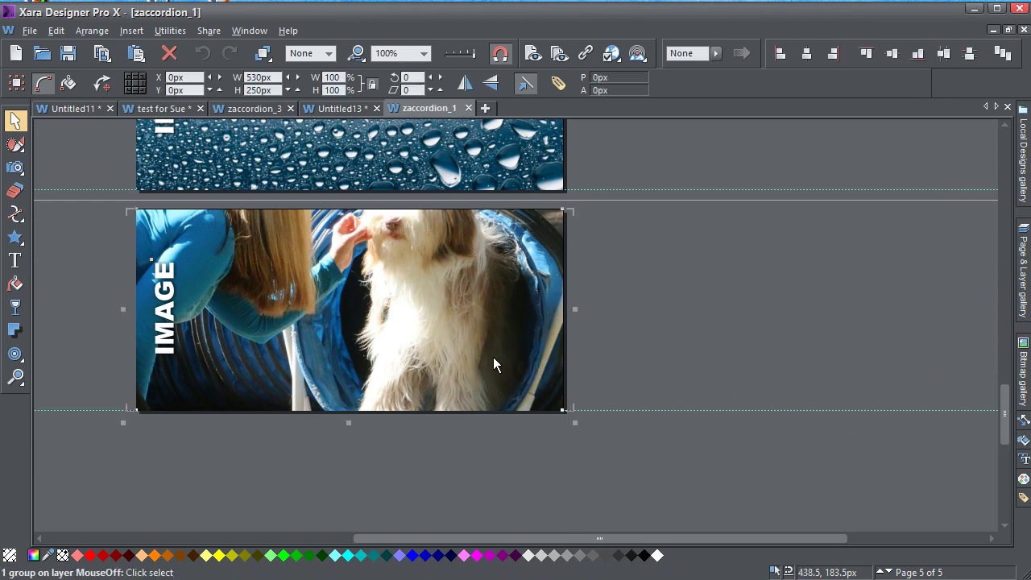
- With the Fill Tool, shift the photo down and enlarge it slightly so the dog's head shows
{"action": "left_click", "coordinate": [15, 285]}
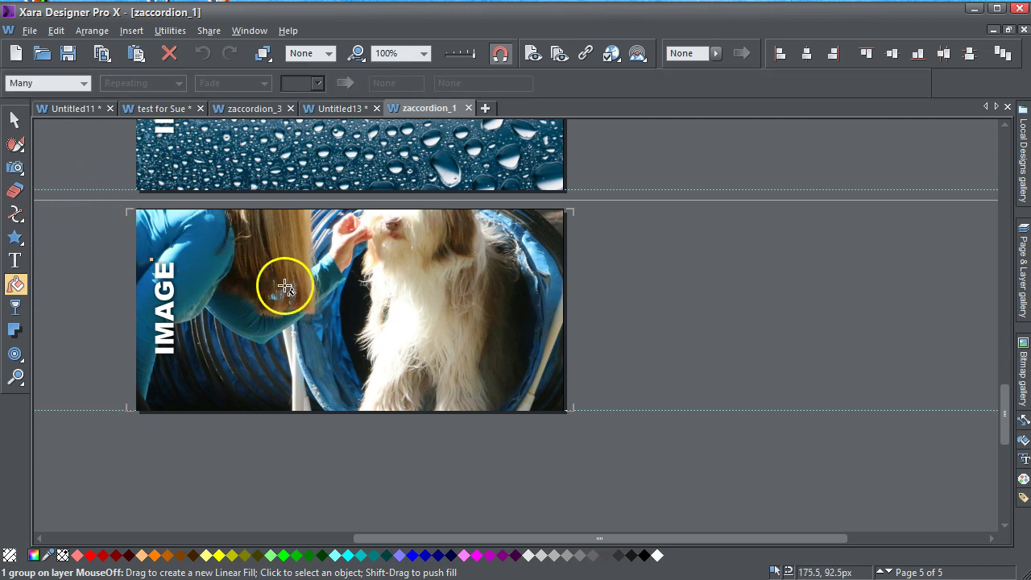
{"action": "left_click", "coordinate": [310, 297]}
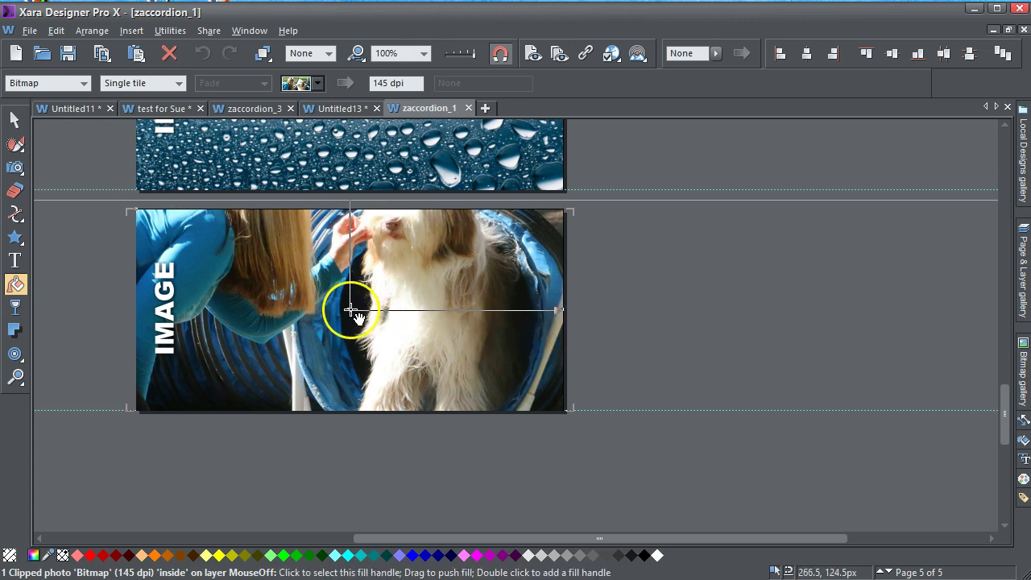
{"action": "left_click_drag", "start_coordinate": [348, 309], "coordinate": [351, 409]}
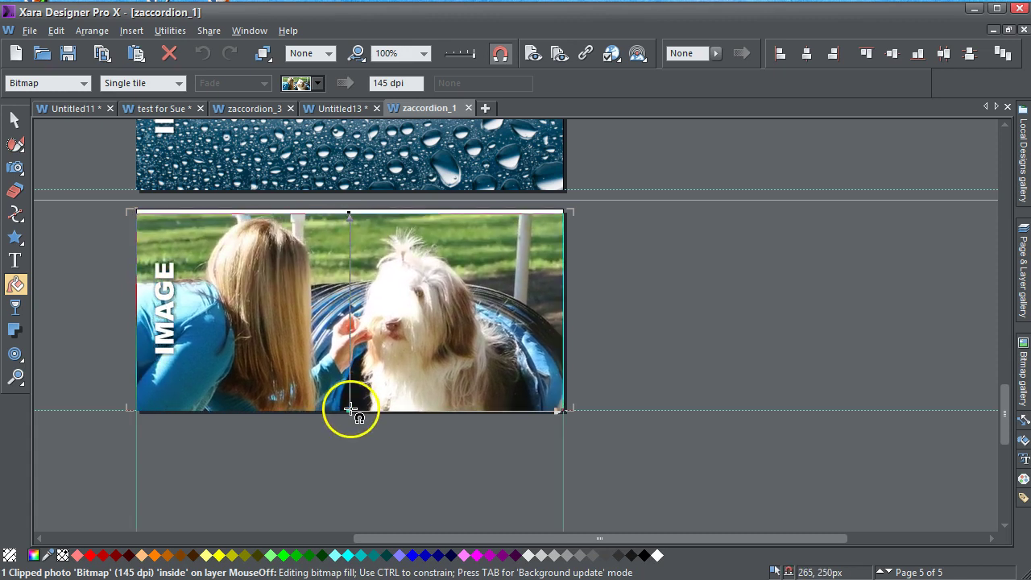
{"action": "mouse_move", "coordinate": [357, 421]}
{"action": "left_mouse_down"}
{"action": "mouse_move", "coordinate": [348, 397]}
{"action": "mouse_move", "coordinate": [356, 405]}
{"action": "left_mouse_up"}
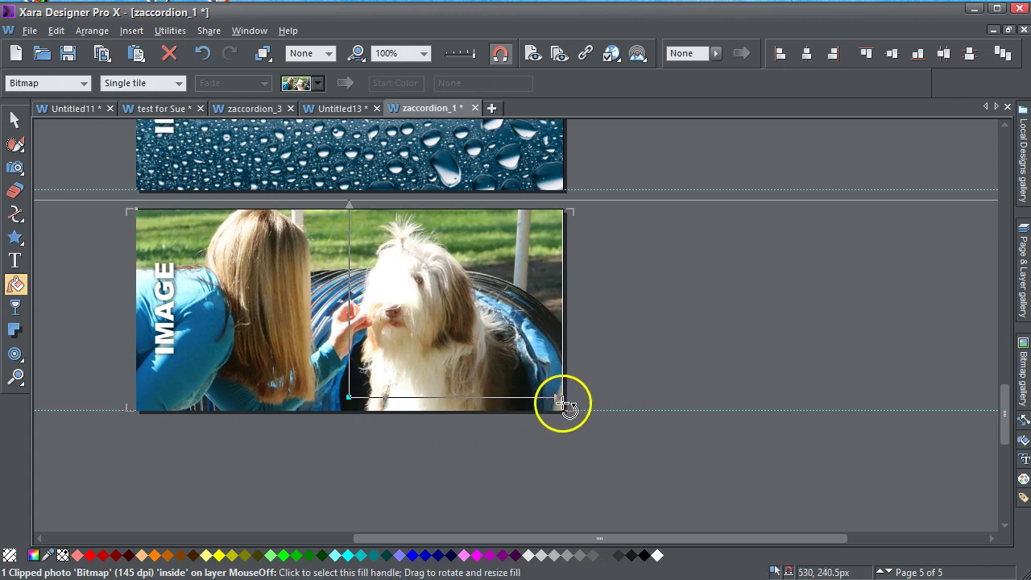
{"action": "left_click_drag", "start_coordinate": [563, 397], "coordinate": [570, 399]}
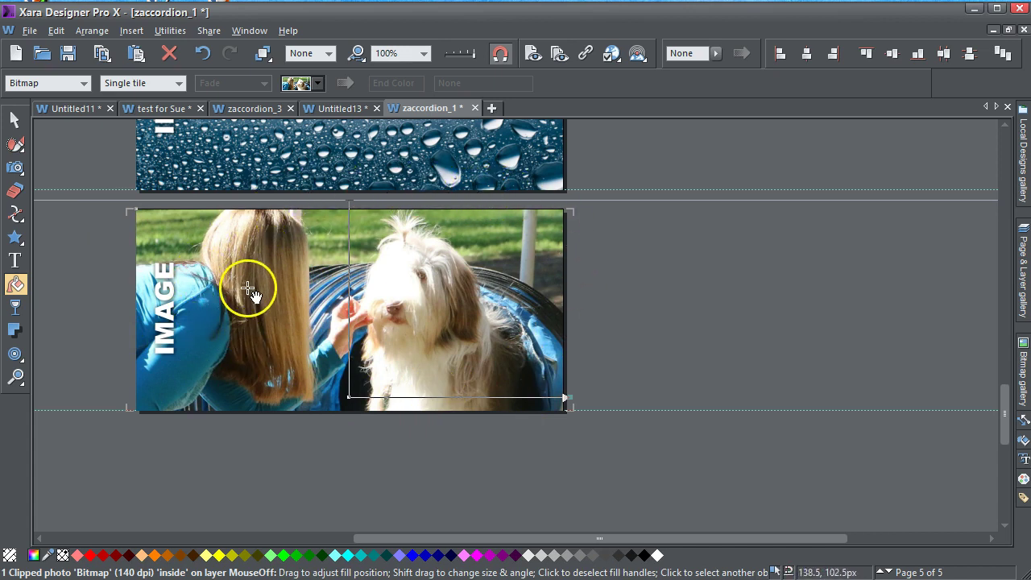
{"action": "left_click", "coordinate": [475, 108]}
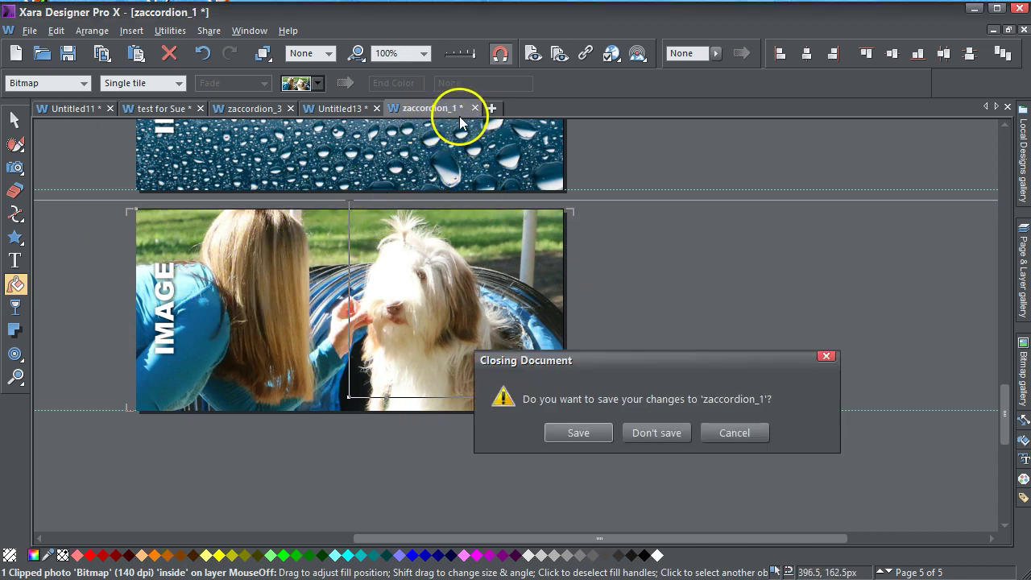
- Save the refitted photo back into Untitled13 and preview the web page
{"action": "left_click", "coordinate": [577, 434]}
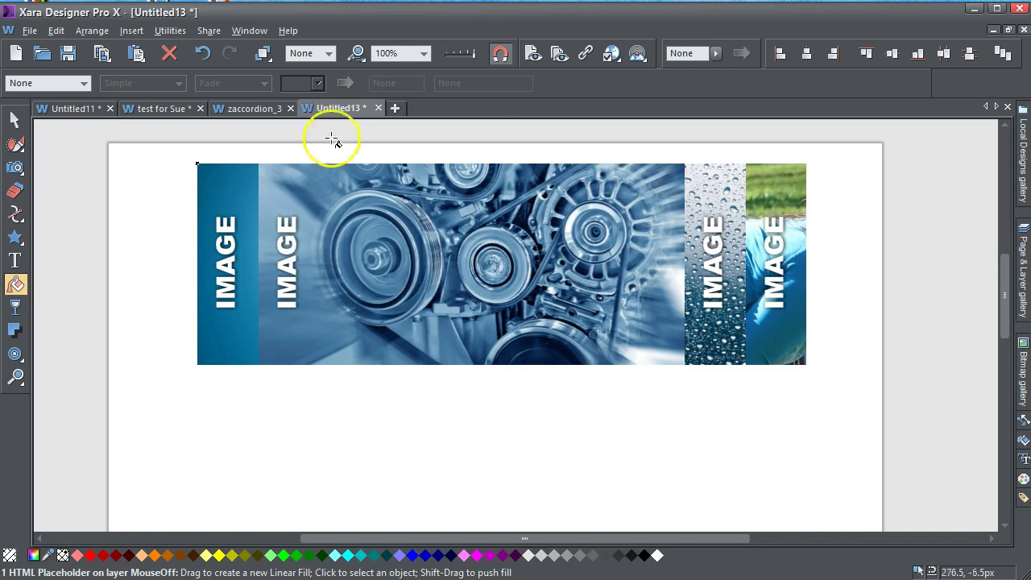
{"action": "left_click", "coordinate": [535, 52]}
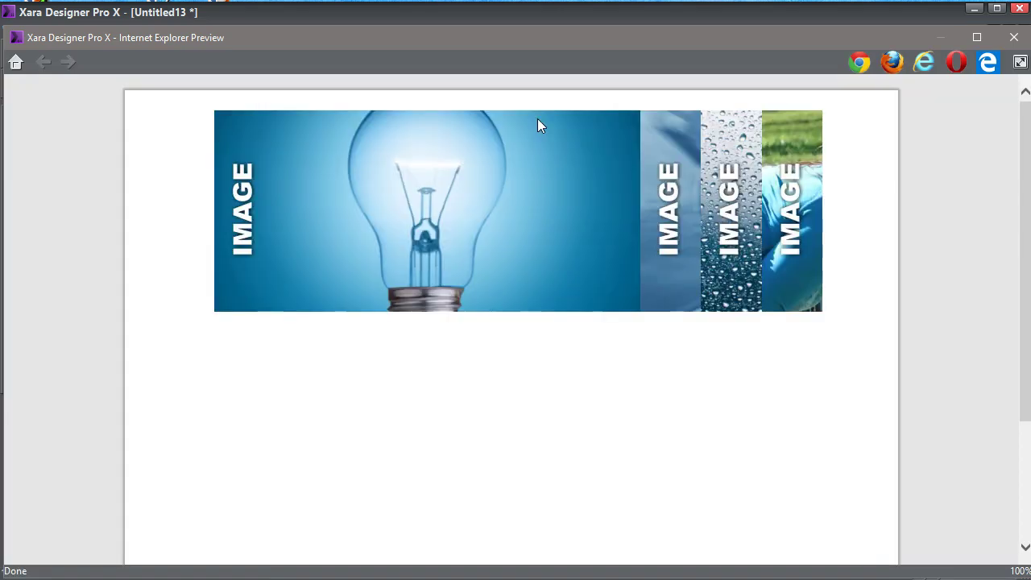
- Expand the engine, water-drops and woman-and-dog slides in the preview to check the photo's framing
{"action": "left_click", "coordinate": [664, 221]}
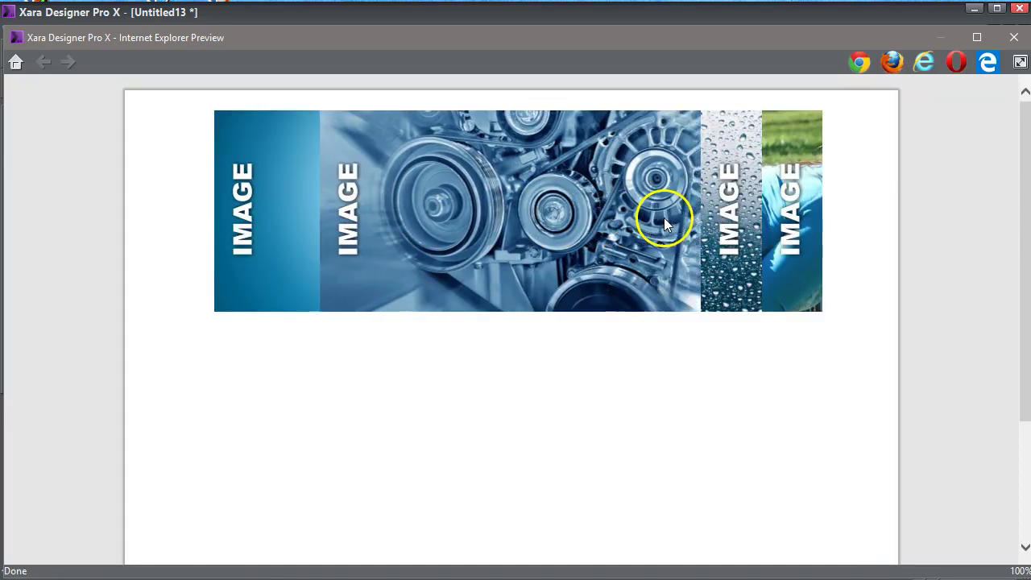
{"action": "left_click", "coordinate": [738, 216]}
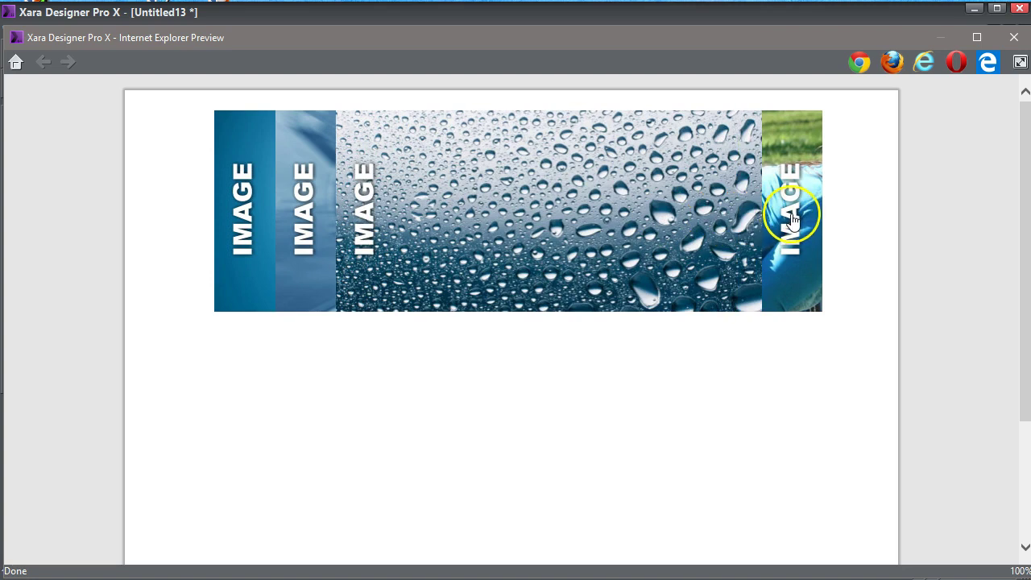
{"action": "left_click", "coordinate": [791, 217]}
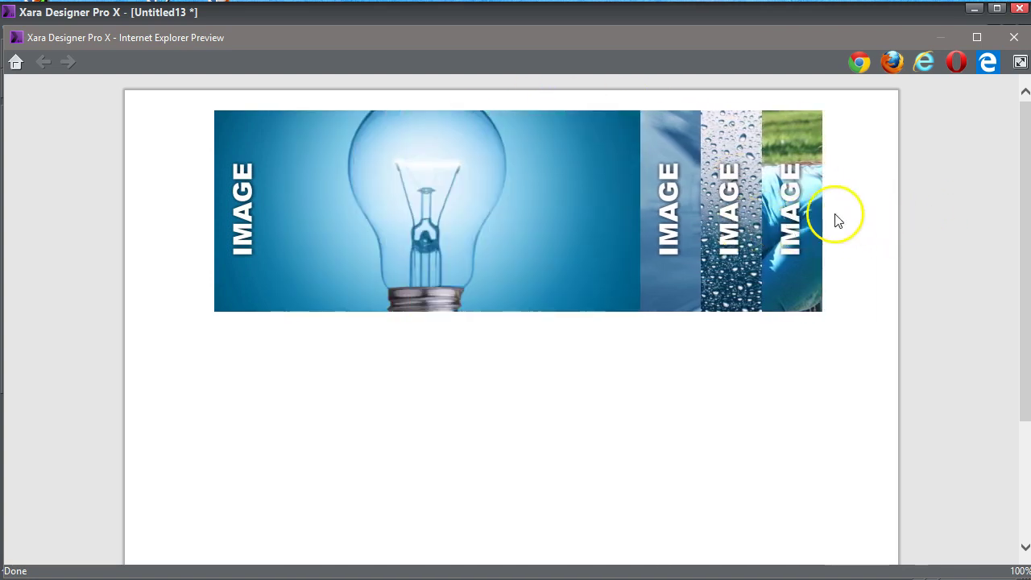
{"action": "left_click", "coordinate": [795, 216]}
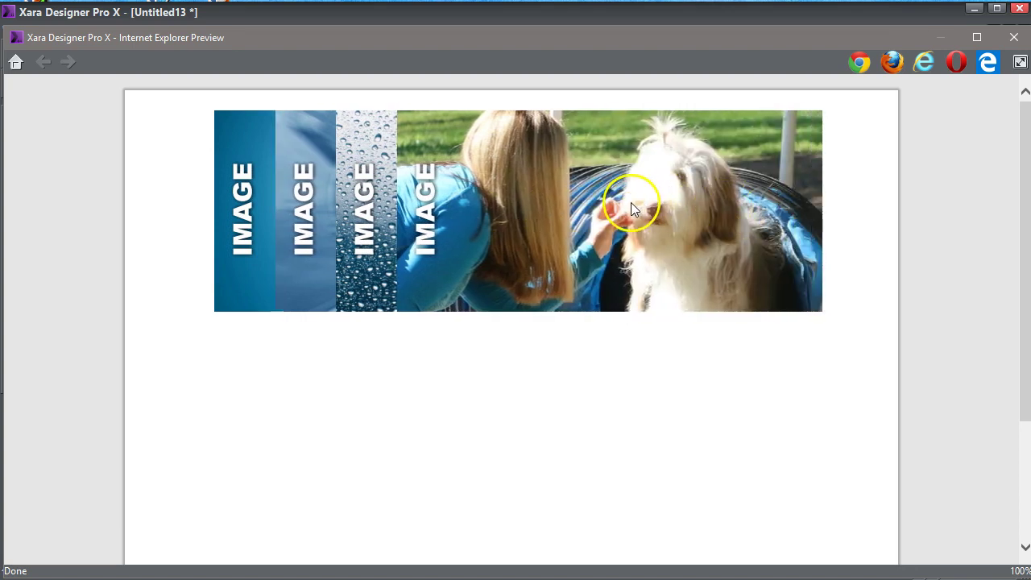